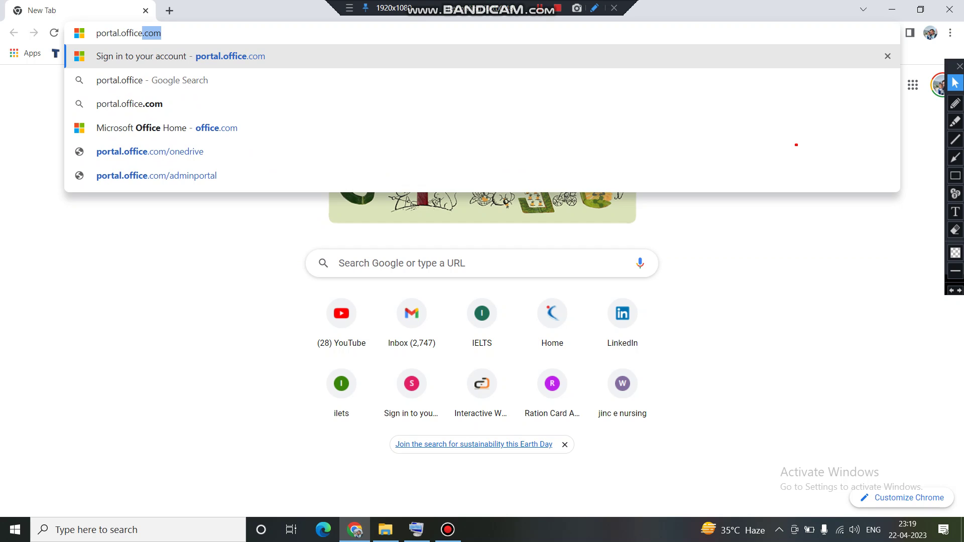
- Load portal.office.com to reach the Microsoft Pick an account sign-in page
key(Return)
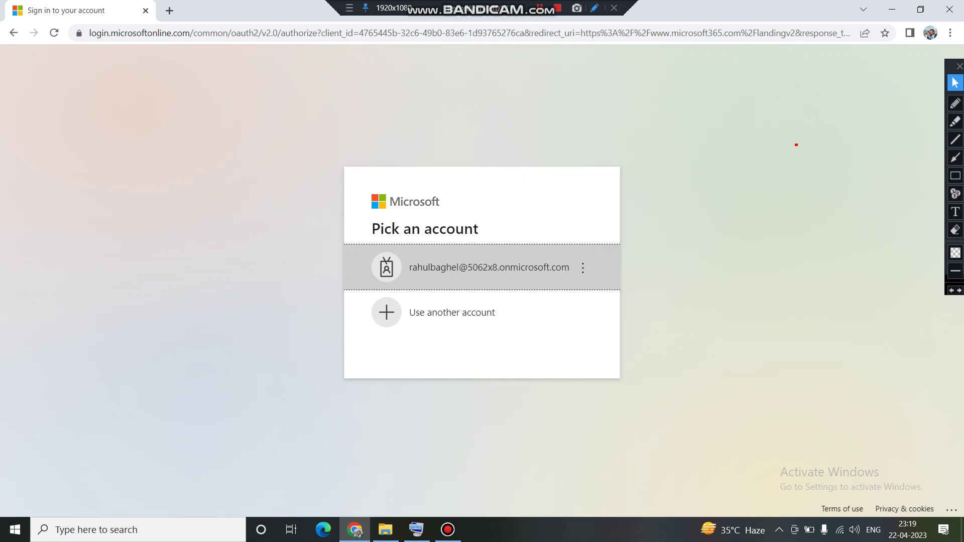
- Sign in with the existing account and saved password, and answer the Stay signed in prompt
key(Return)
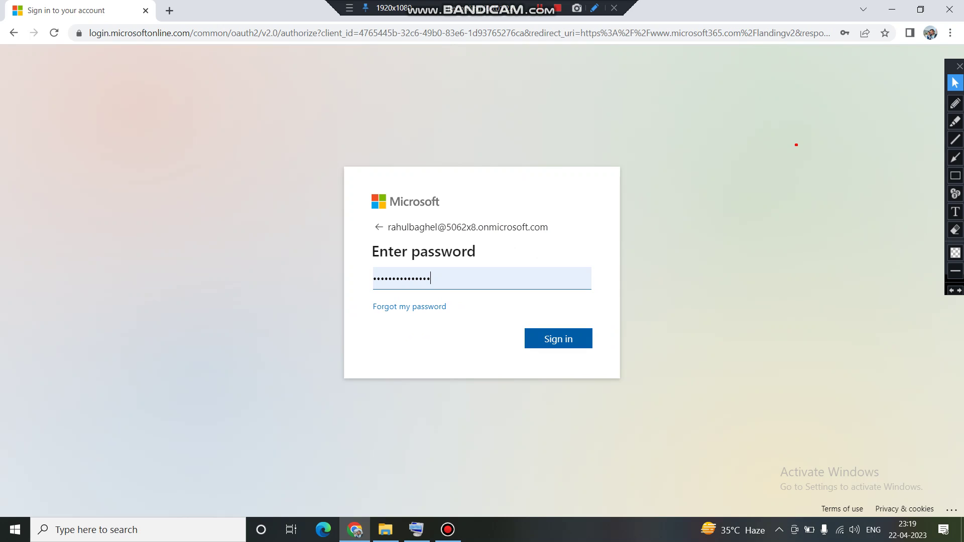
key(Return)
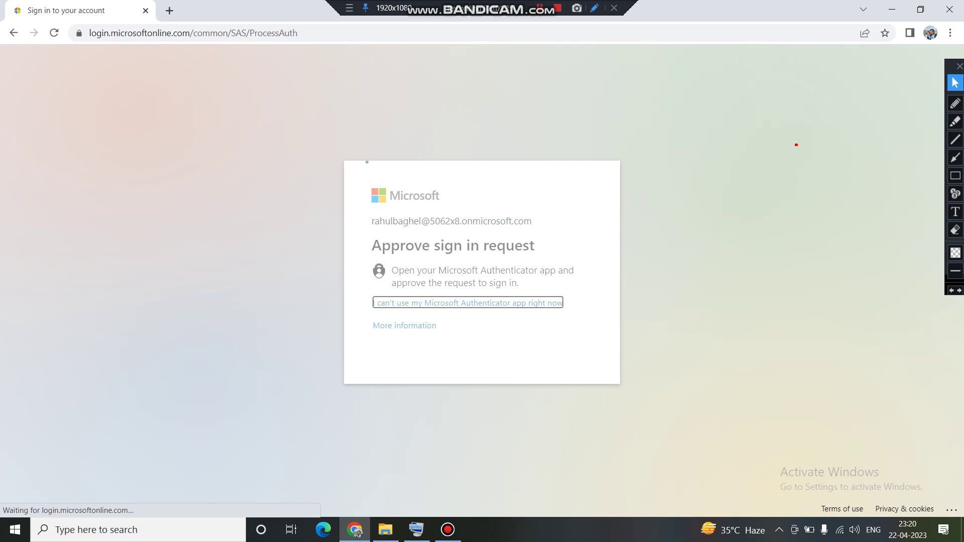
key(shift+Tab)
key(shift+Tab)
key(space)
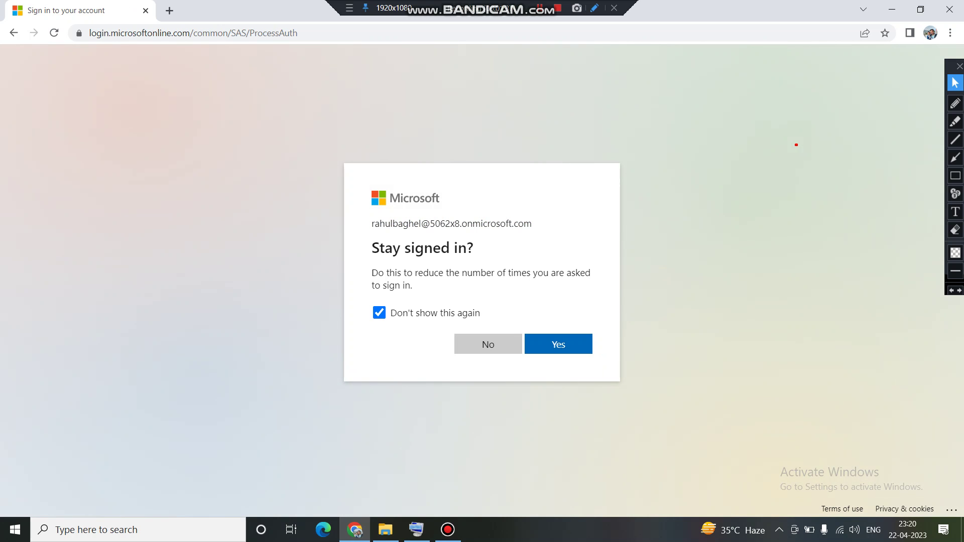
key(Tab)
key(Return)
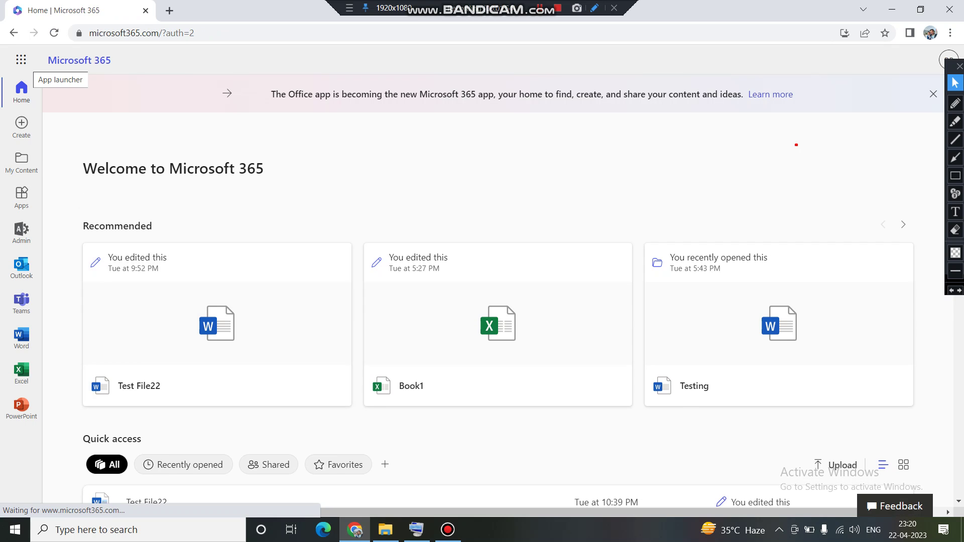
- Toggle the Microsoft 365 app launcher, then open Admin in a new tab
click(20, 60)
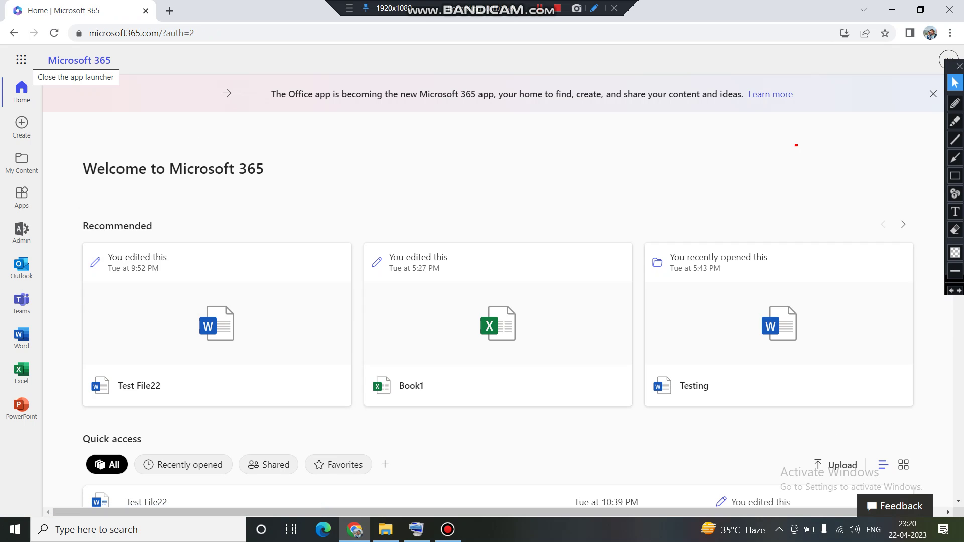
click(20, 59)
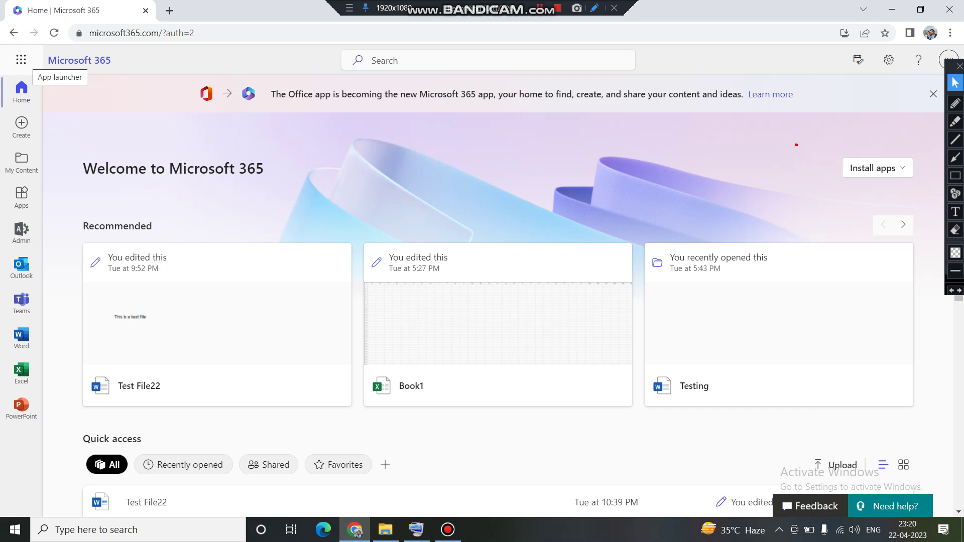
click(20, 60)
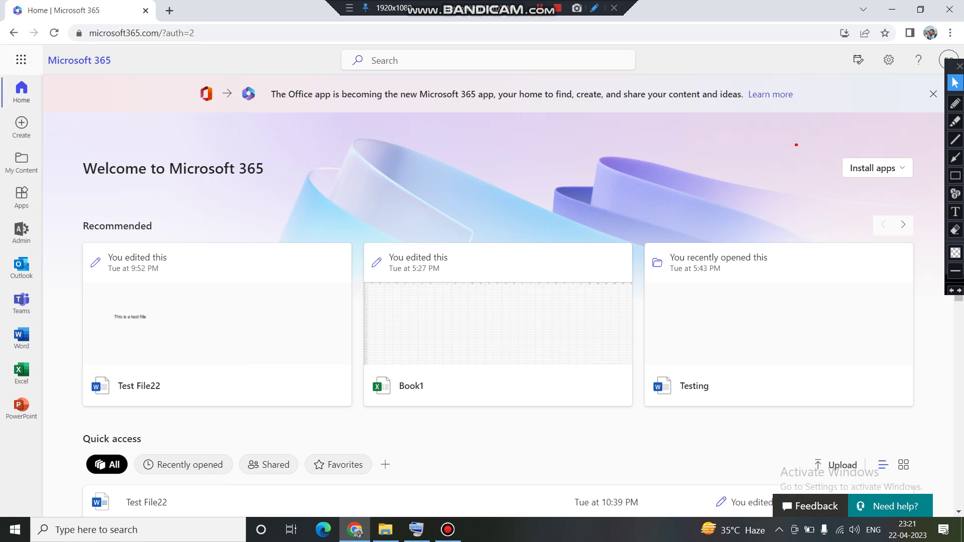
click(20, 60)
click(21, 60)
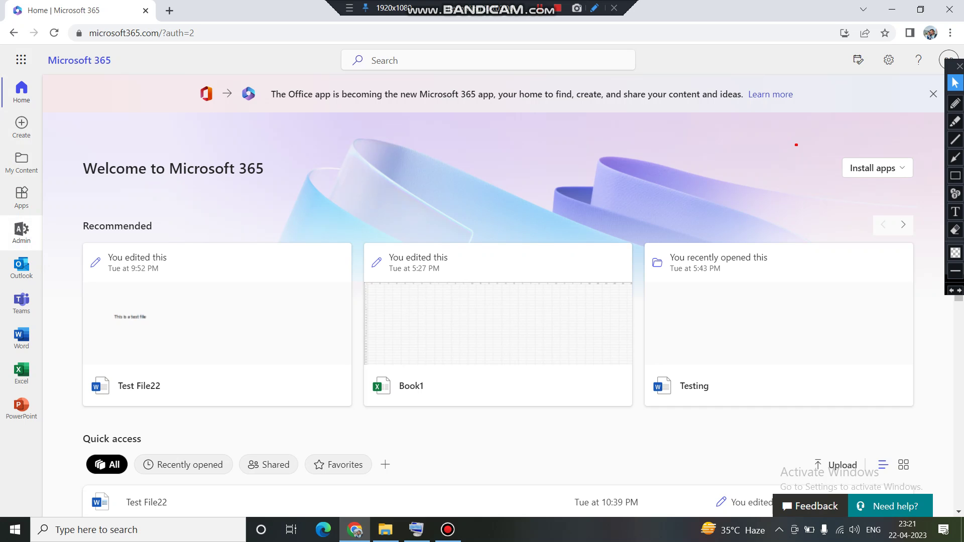
click(22, 232)
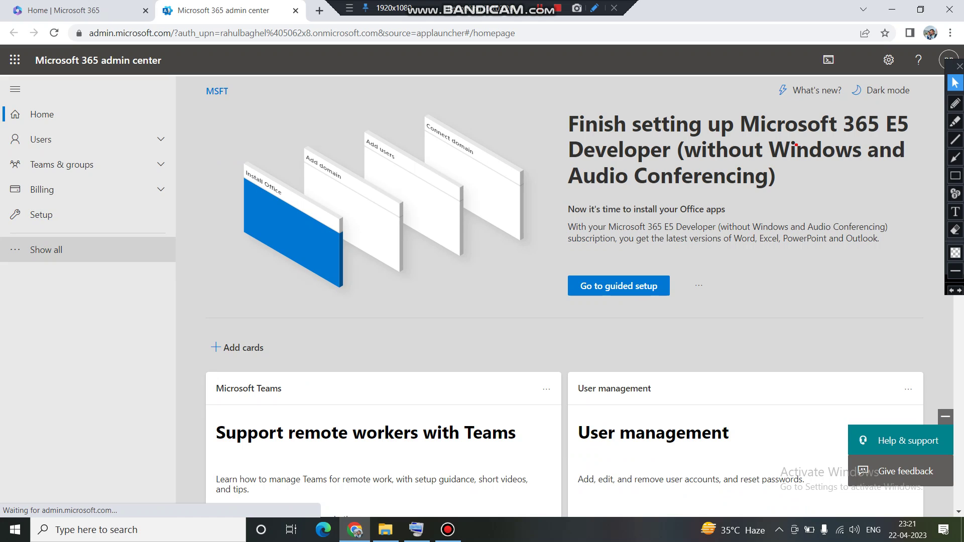
- Expand the admin navigation with Show all and open All admin centers
click(46, 249)
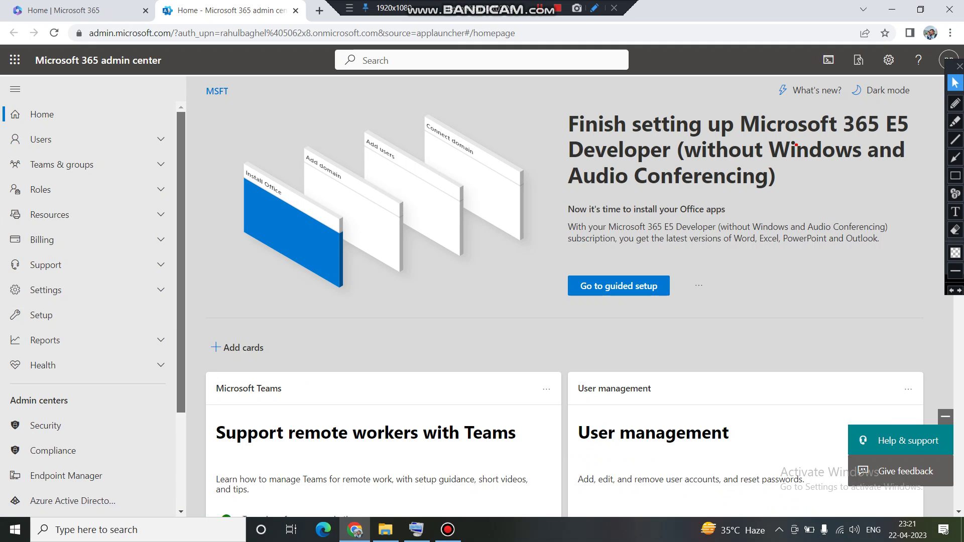
scroll(181, 301, down, 3)
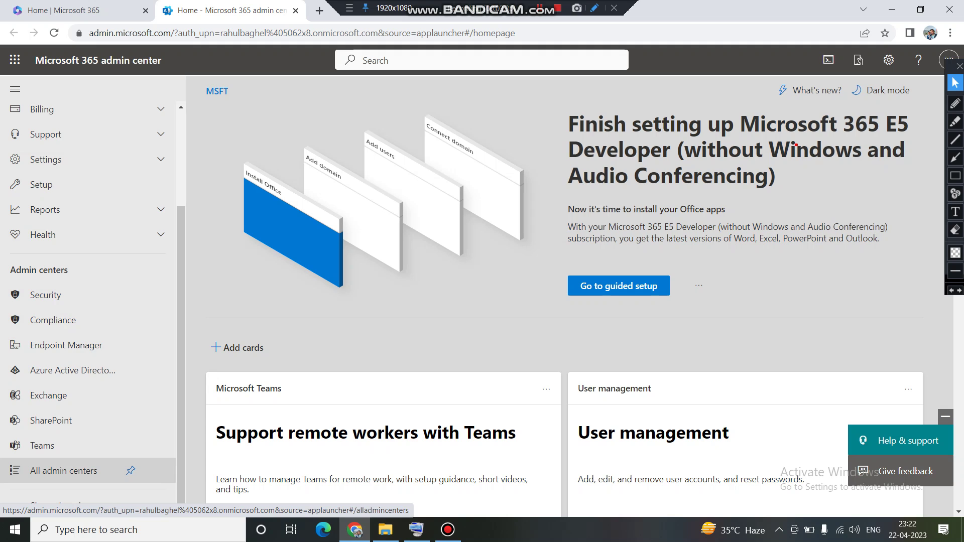
click(64, 471)
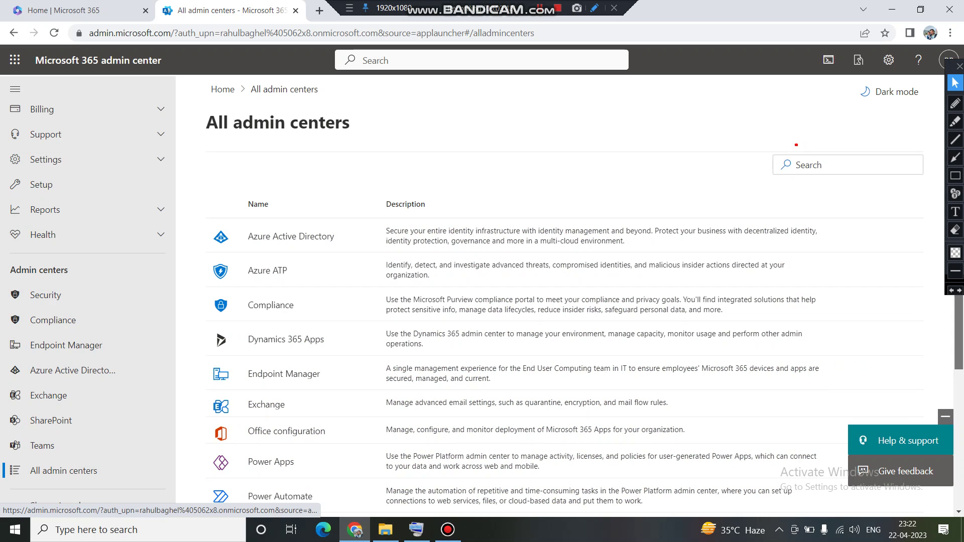
- Scroll the admin centers list and open the SharePoint admin center
scroll(796, 145, down, 4)
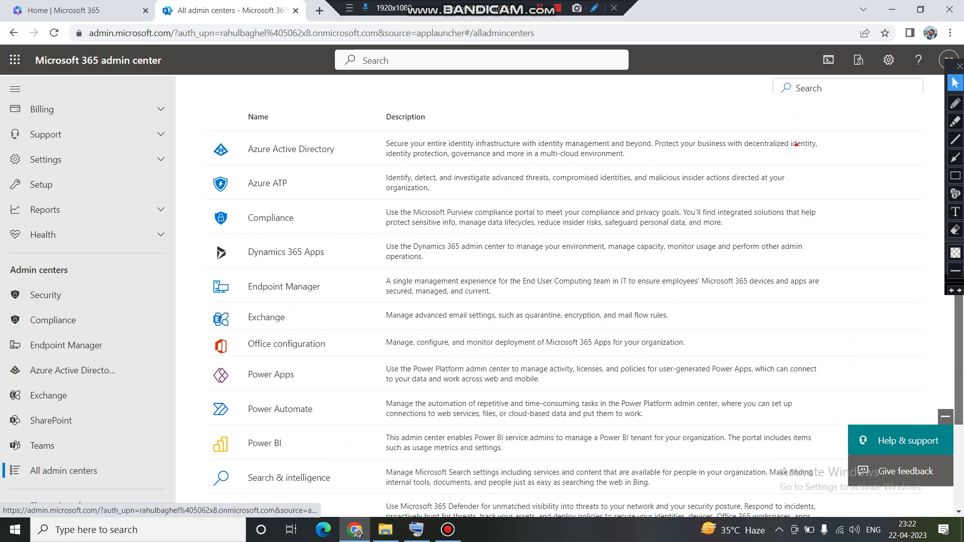
scroll(796, 145, down, 1)
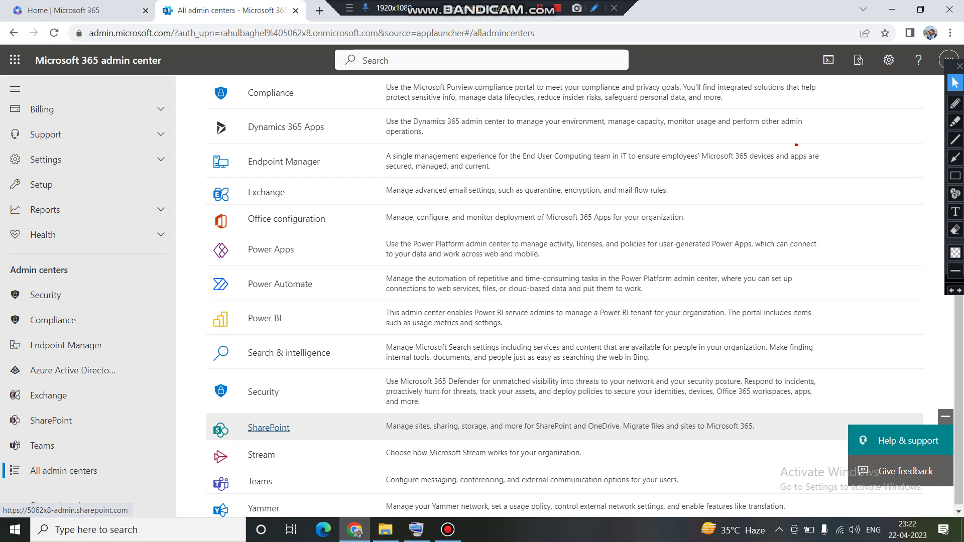
click(269, 428)
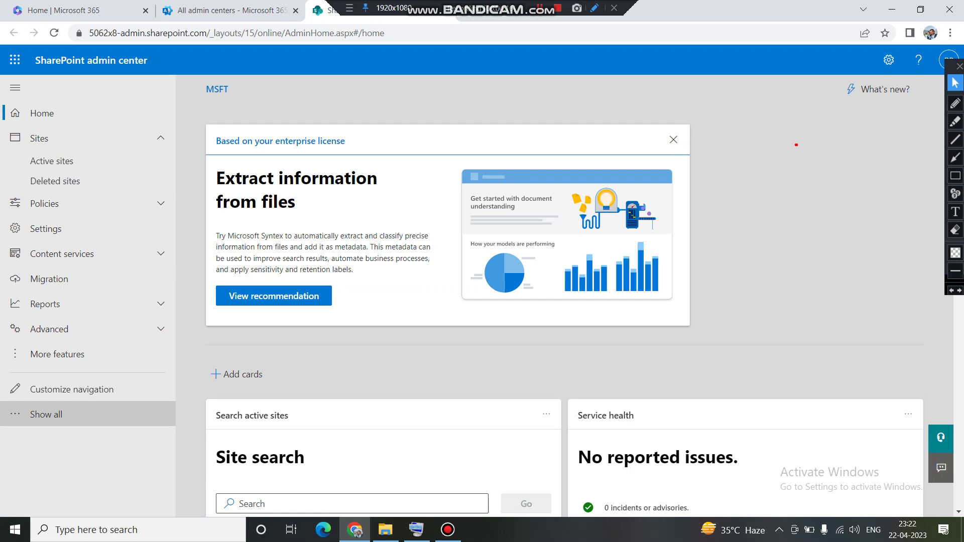
- Expand the SharePoint navigation with Show all and open More features
click(47, 415)
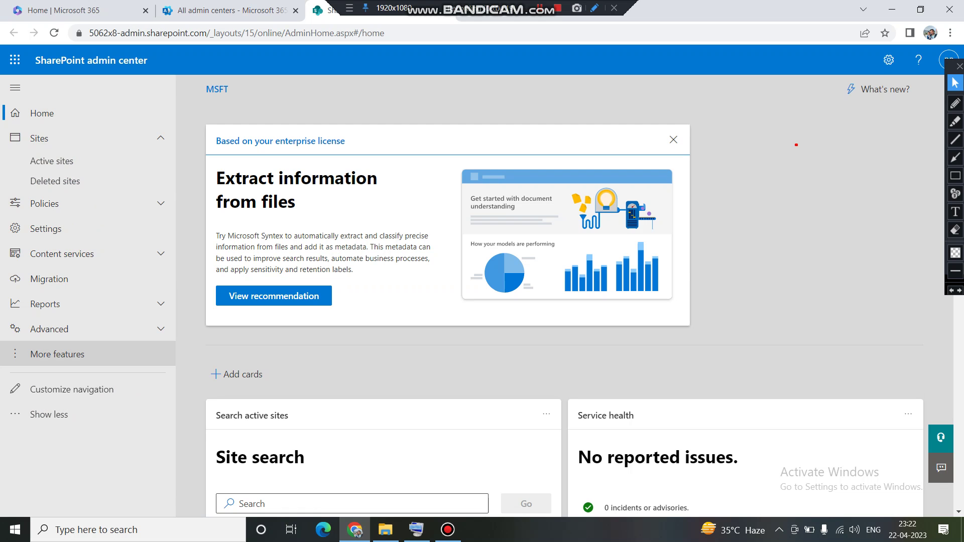
click(57, 354)
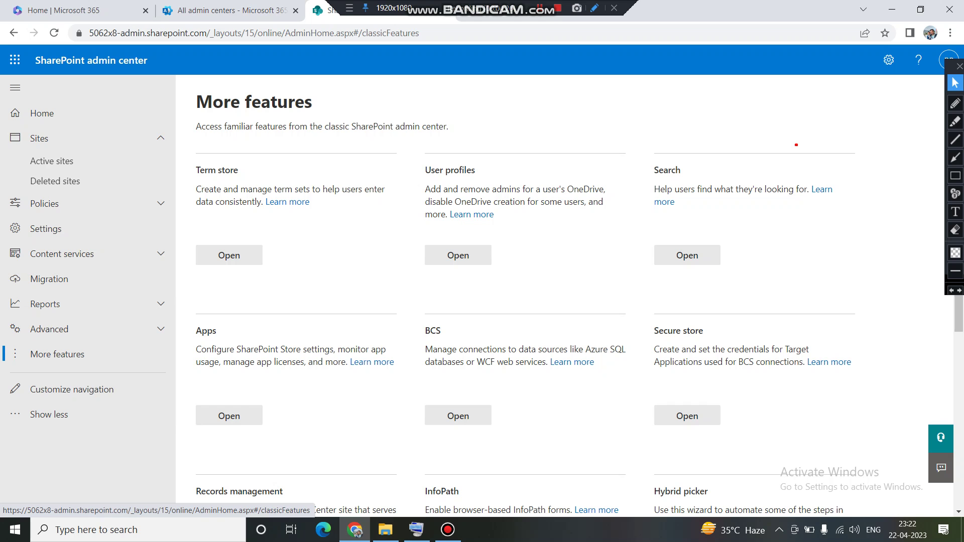
drag(194, 166, 810, 350)
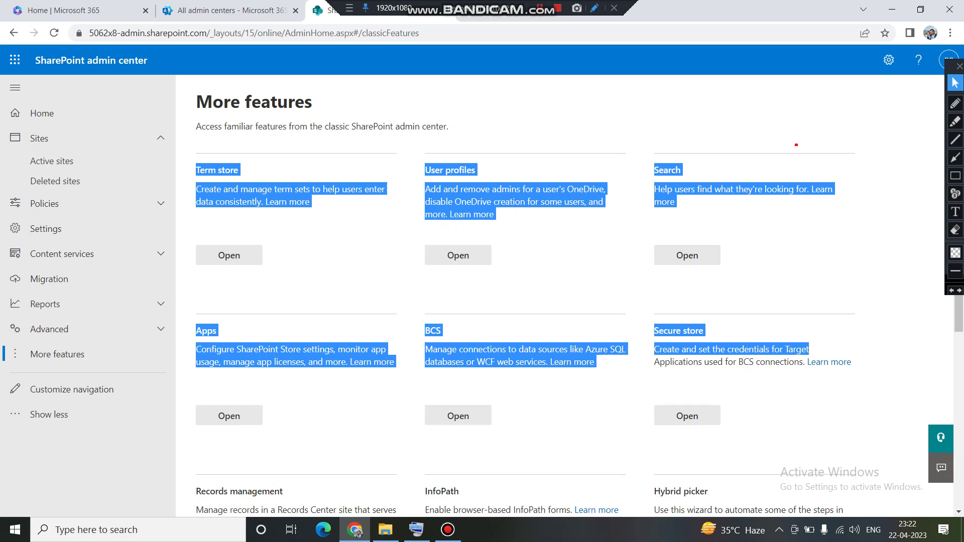
scroll(502, 296, down, 2)
scroll(797, 145, down, 3)
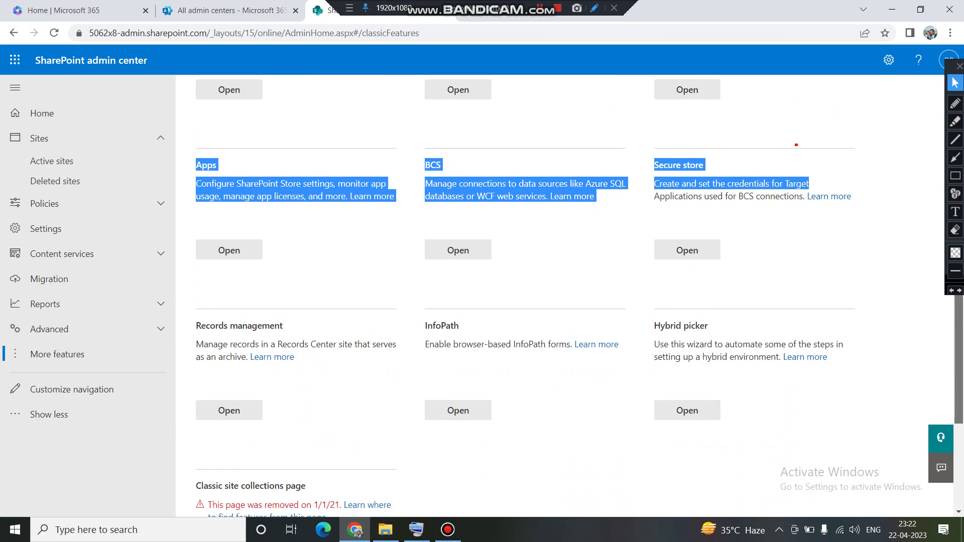
scroll(796, 145, down, 2)
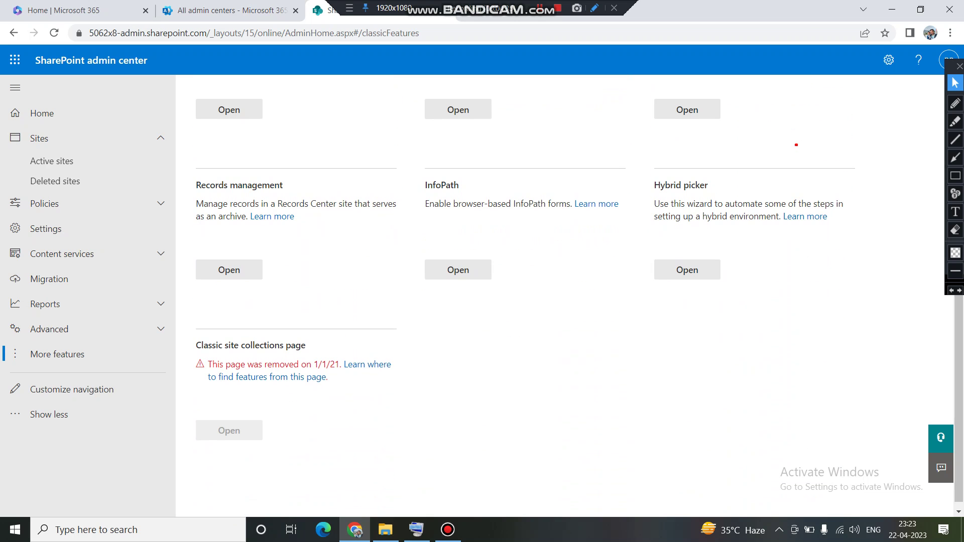
drag(196, 345, 328, 377)
click(329, 377)
scroll(797, 144, up, 6)
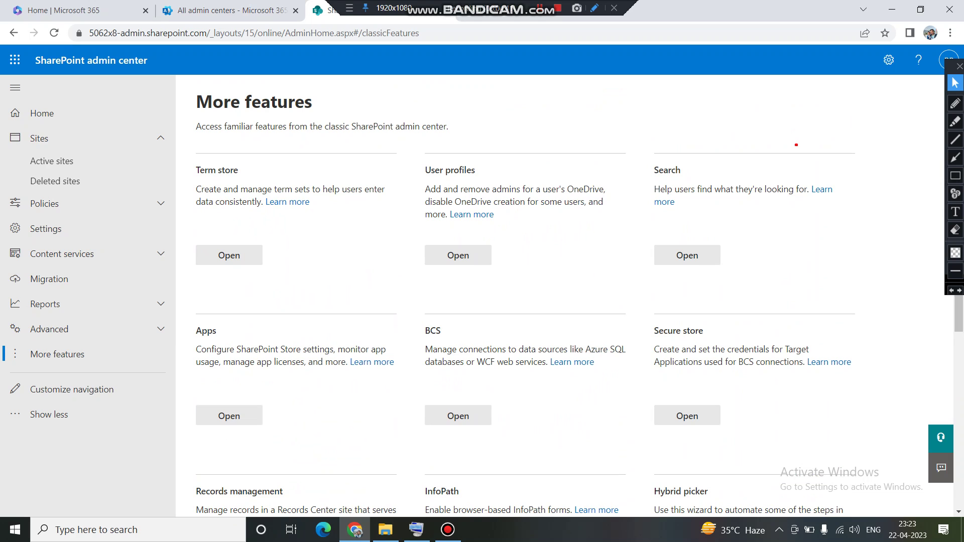
drag(196, 102, 829, 286)
click(796, 144)
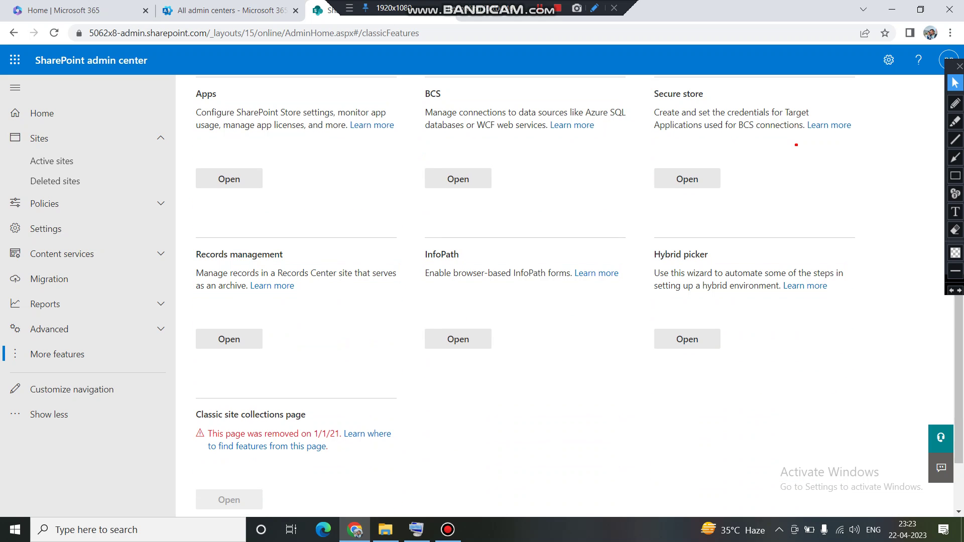
scroll(797, 145, up, 5)
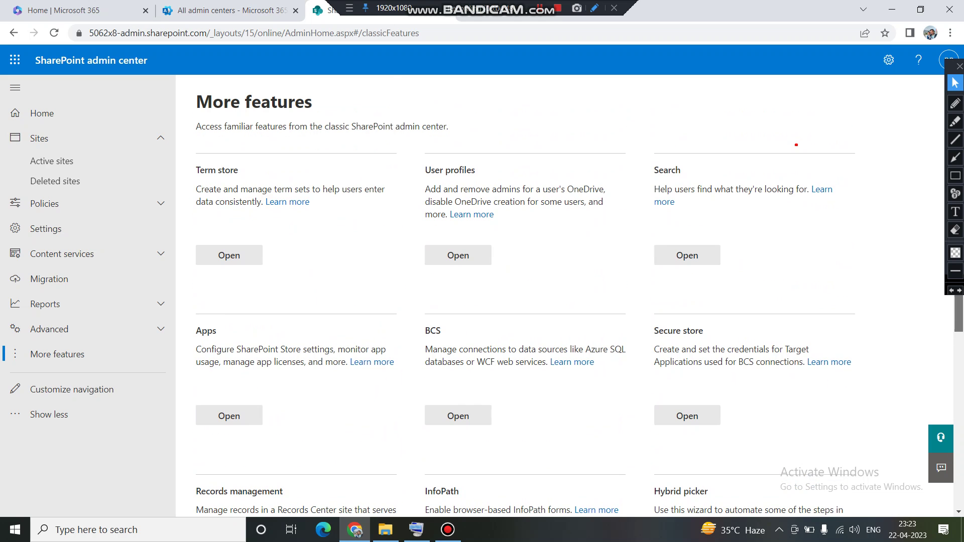